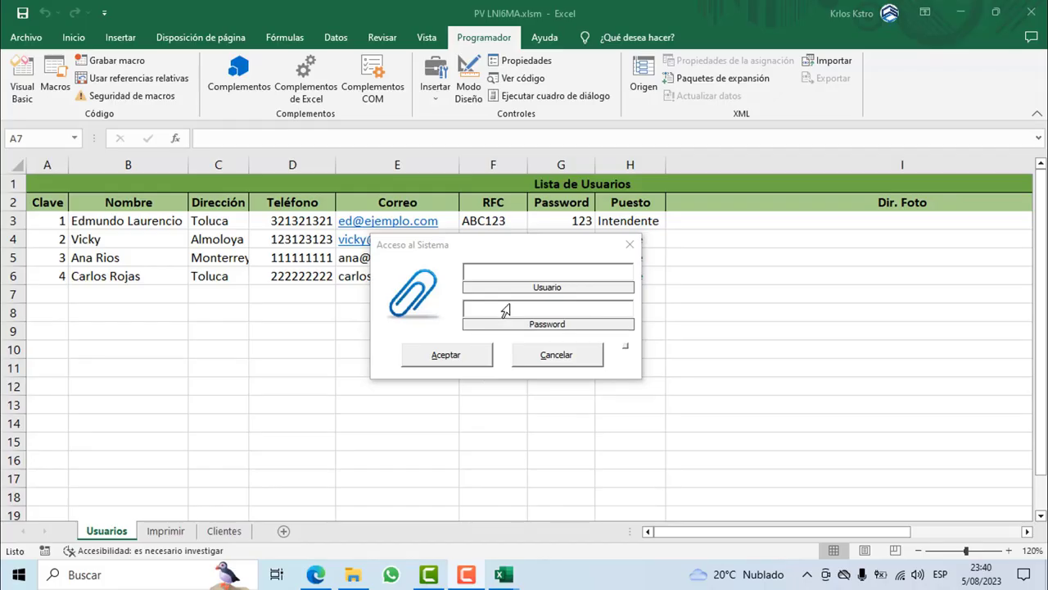
Attempt a login with a user ID and password, then dismiss the incorrect-credentials warning
{"action": "left_click", "coordinate": [526, 277]}
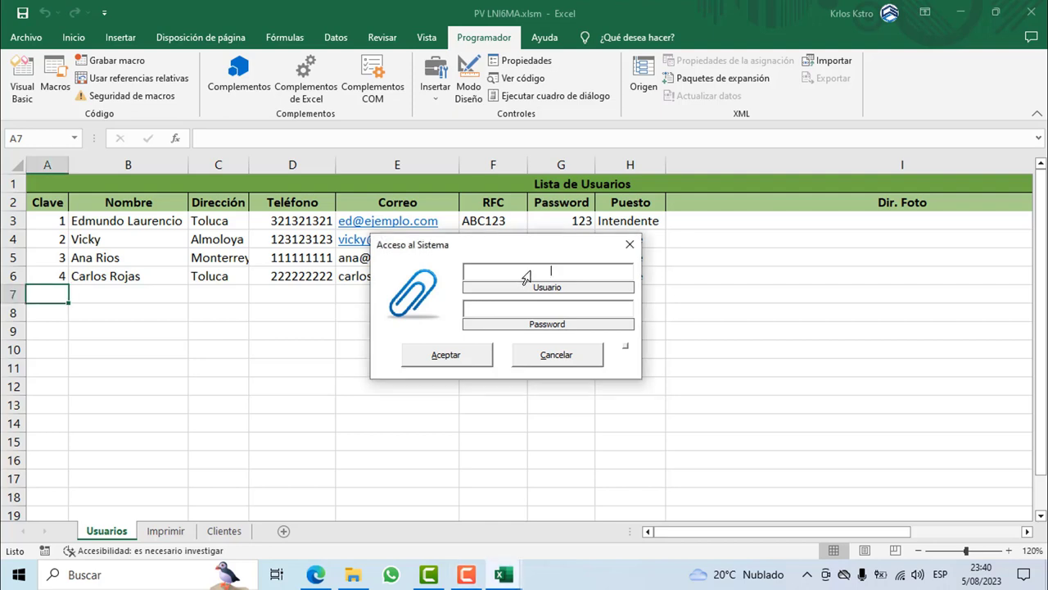
{"action": "left_click", "coordinate": [537, 308]}
{"action": "left_click", "coordinate": [469, 358]}
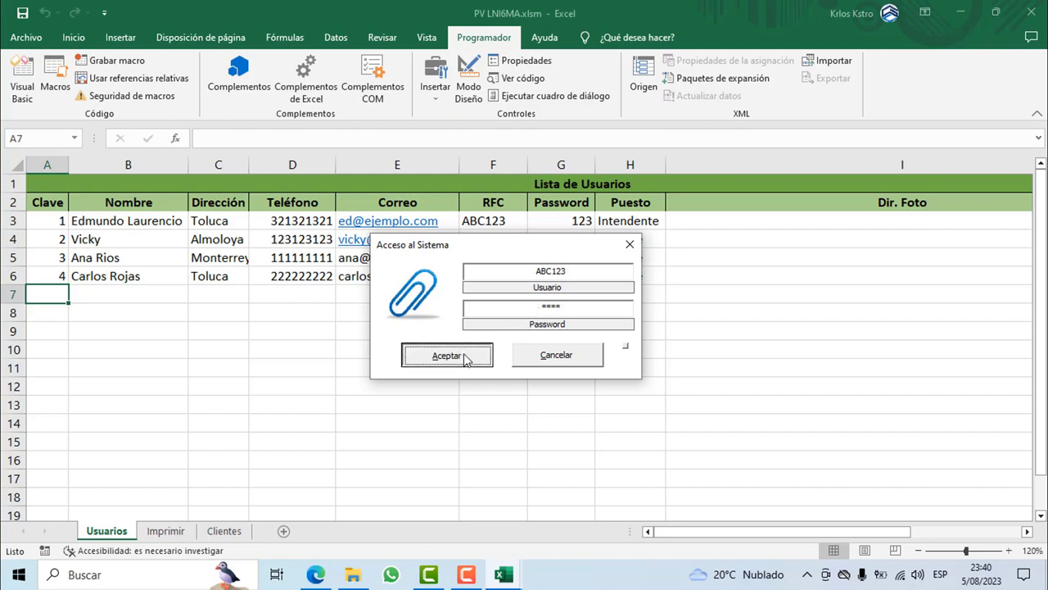
{"action": "left_click", "coordinate": [589, 344]}
{"action": "type", "text": "A"}
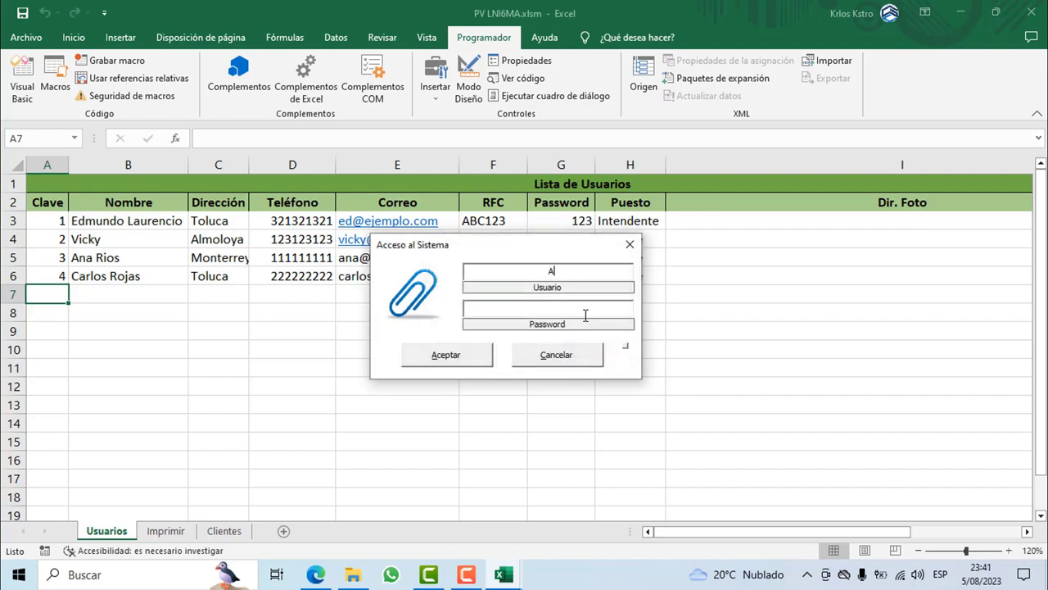
Log in again with the corrected password and acknowledge the welcome message
{"action": "left_click", "coordinate": [475, 352]}
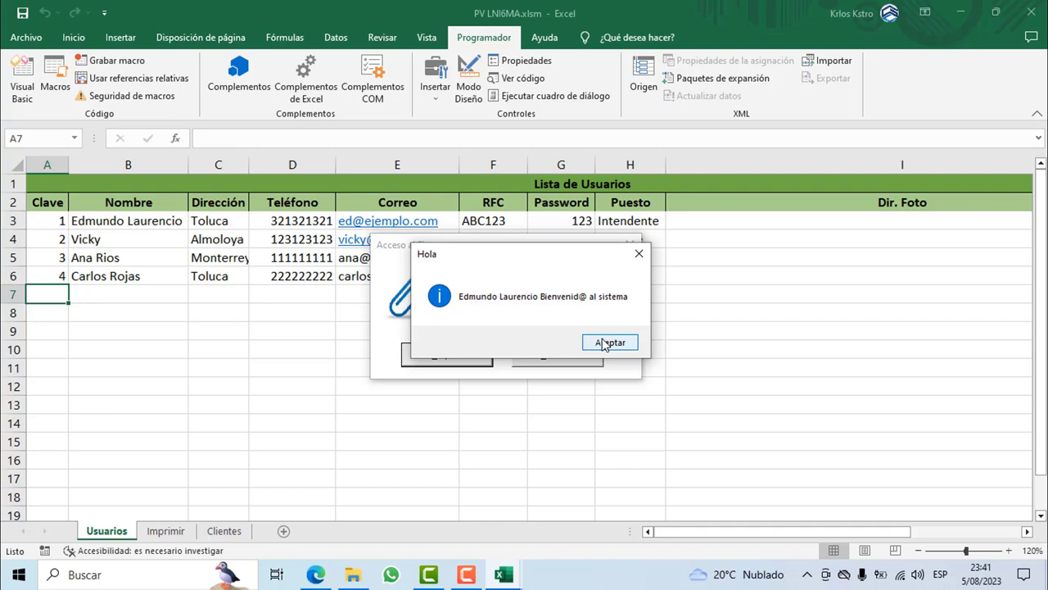
{"action": "left_click", "coordinate": [606, 343]}
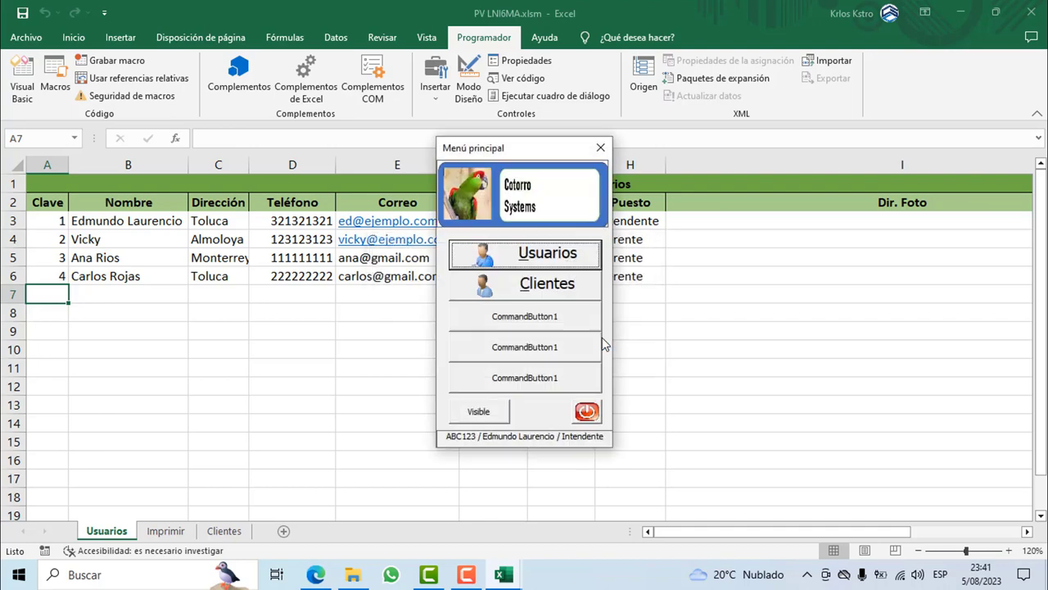
Open user administration, start a new user record and enter the user's full name
{"action": "left_click", "coordinate": [538, 267]}
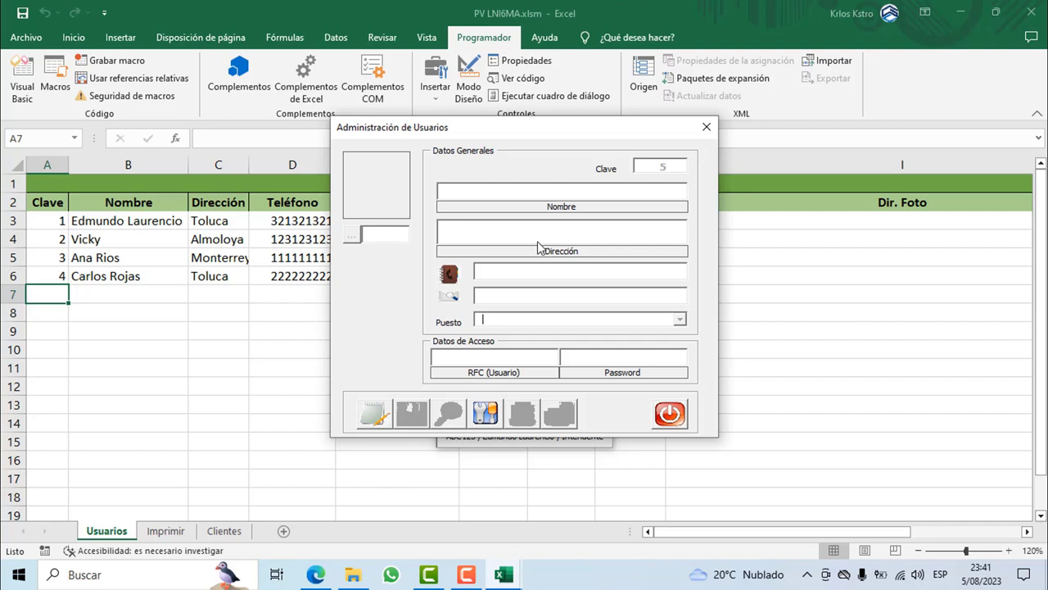
{"action": "left_click", "coordinate": [376, 412]}
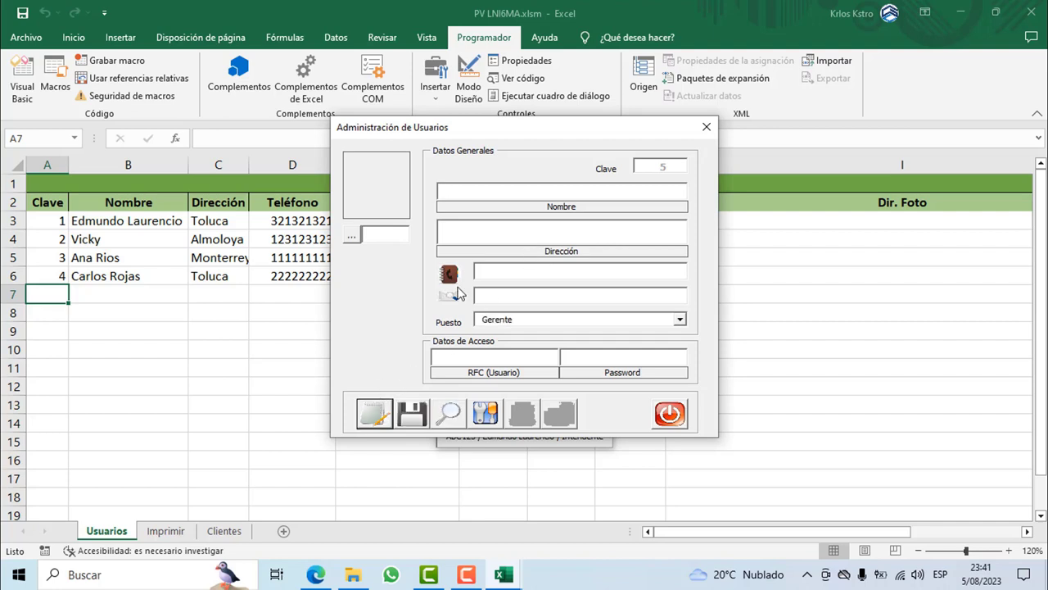
{"action": "left_click", "coordinate": [498, 193]}
Fill in the new user's address, phone number and e-mail address
{"action": "left_click", "coordinate": [530, 232]}
{"action": "type", "text": "Monterre"}
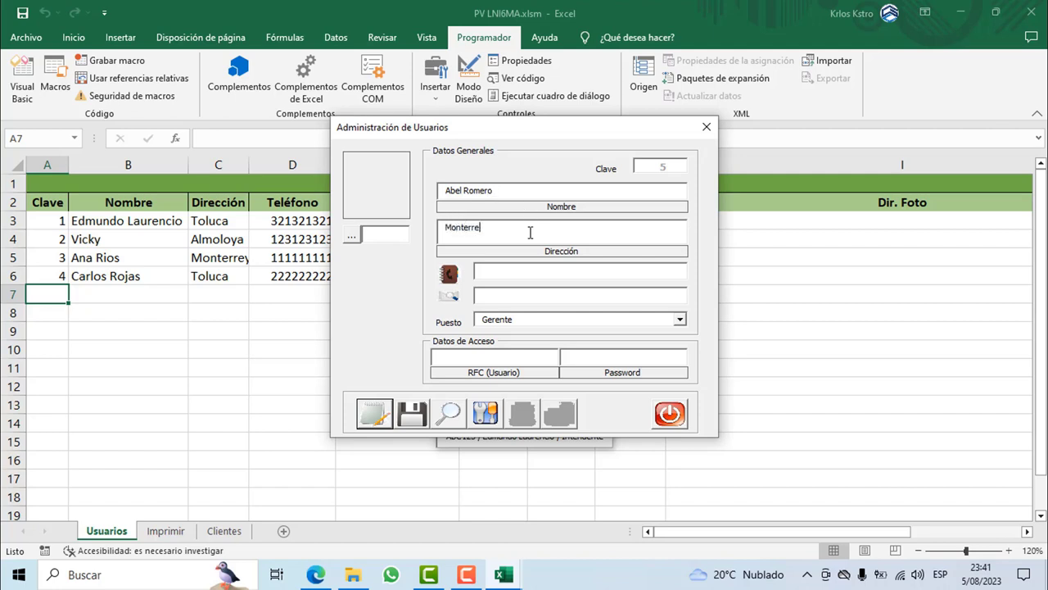
{"action": "type", "text": "y"}
{"action": "left_click", "coordinate": [524, 275]}
{"action": "type", "text": "1223"}
{"action": "type", "text": "456"}
{"action": "left_click", "coordinate": [508, 293]}
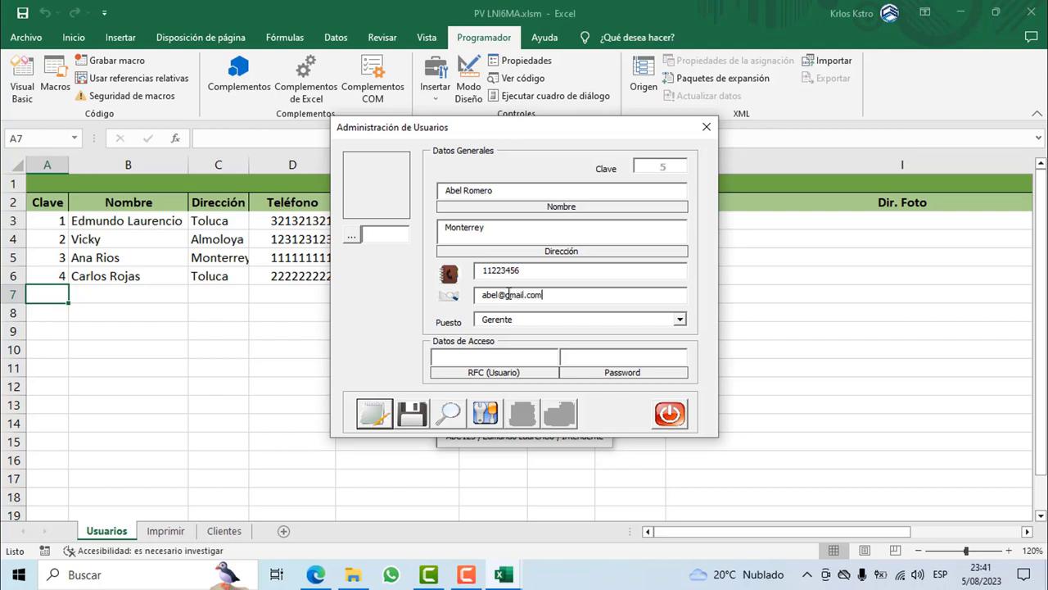
Set Puesto to Intendente, enter the login ID and password, and save the record
{"action": "left_click", "coordinate": [680, 320]}
{"action": "left_click", "coordinate": [541, 353]}
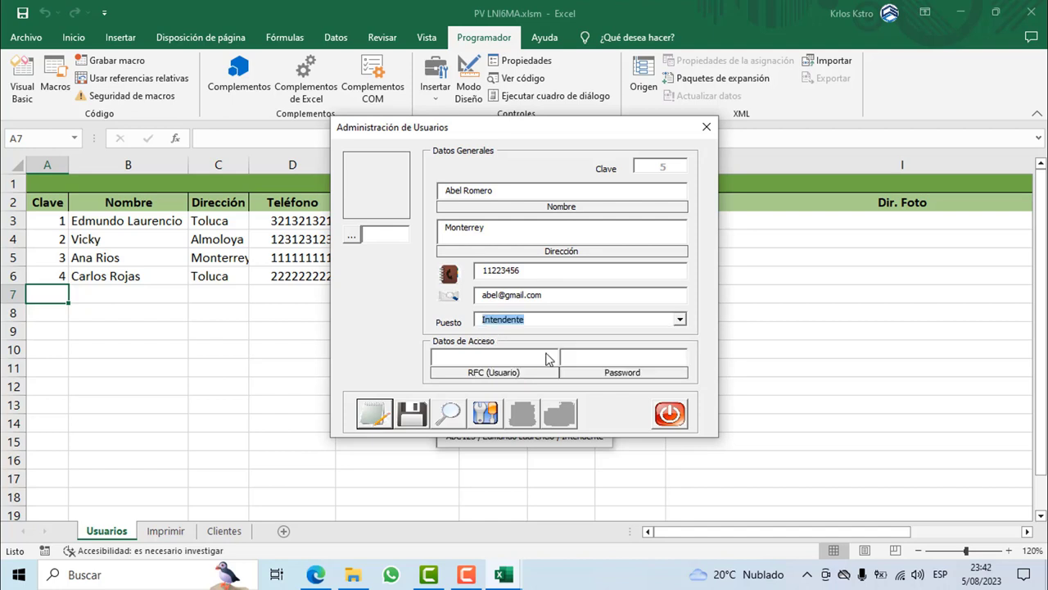
{"action": "left_click", "coordinate": [505, 359]}
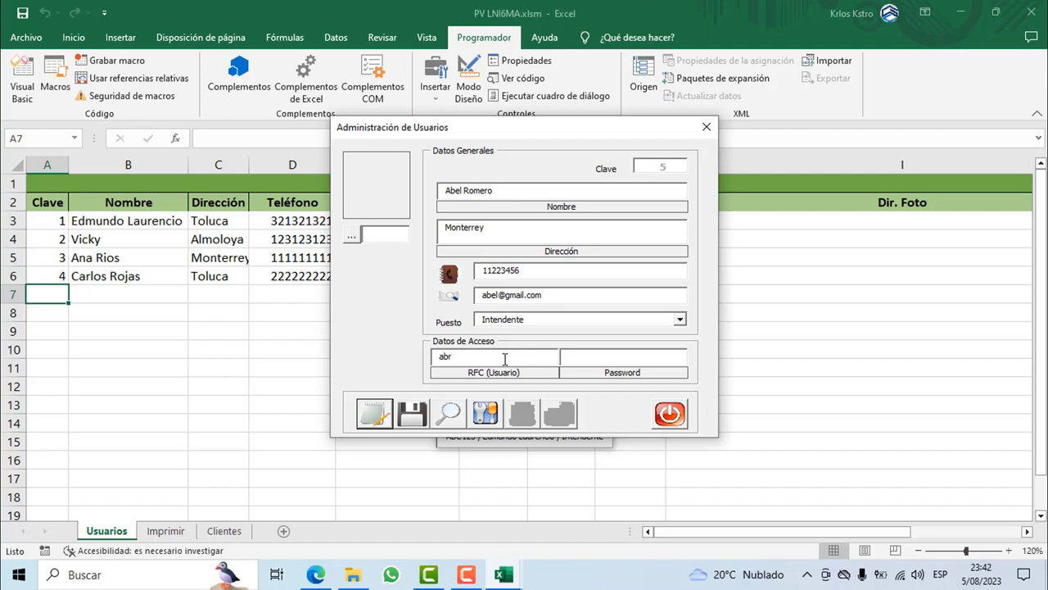
{"action": "key", "text": "BackSpace"}
{"action": "key", "text": "BackSpace"}
{"action": "type", "text": "ABR"}
{"action": "left_click", "coordinate": [601, 360]}
{"action": "type", "text": "22"}
{"action": "type", "text": "22"}
{"action": "left_click", "coordinate": [422, 425]}
{"action": "left_click", "coordinate": [563, 342]}
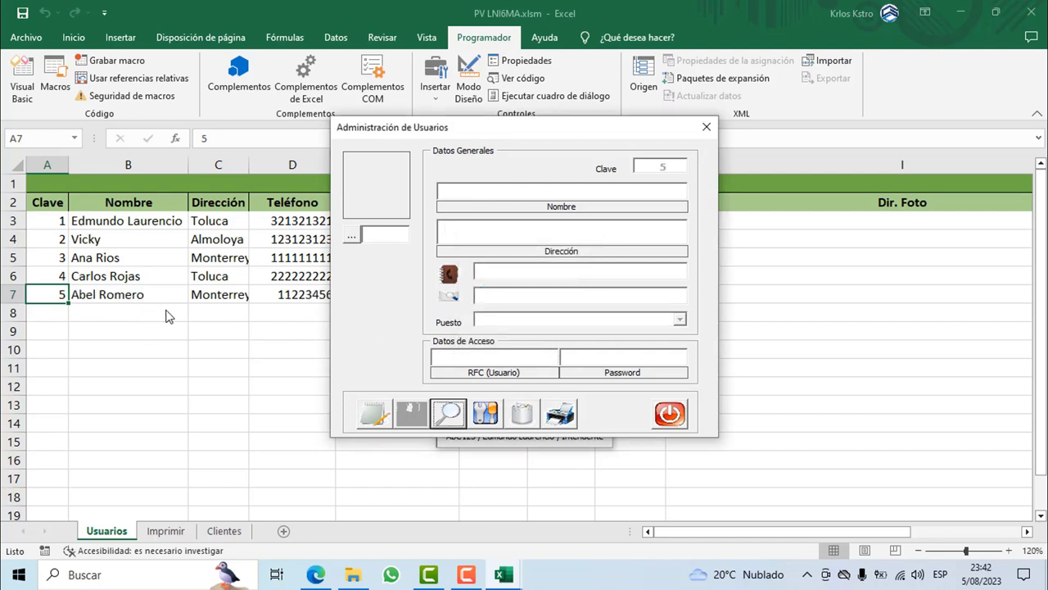
Start a new user record with the user's name, address, phone number and e-mail address
{"action": "left_click", "coordinate": [371, 415]}
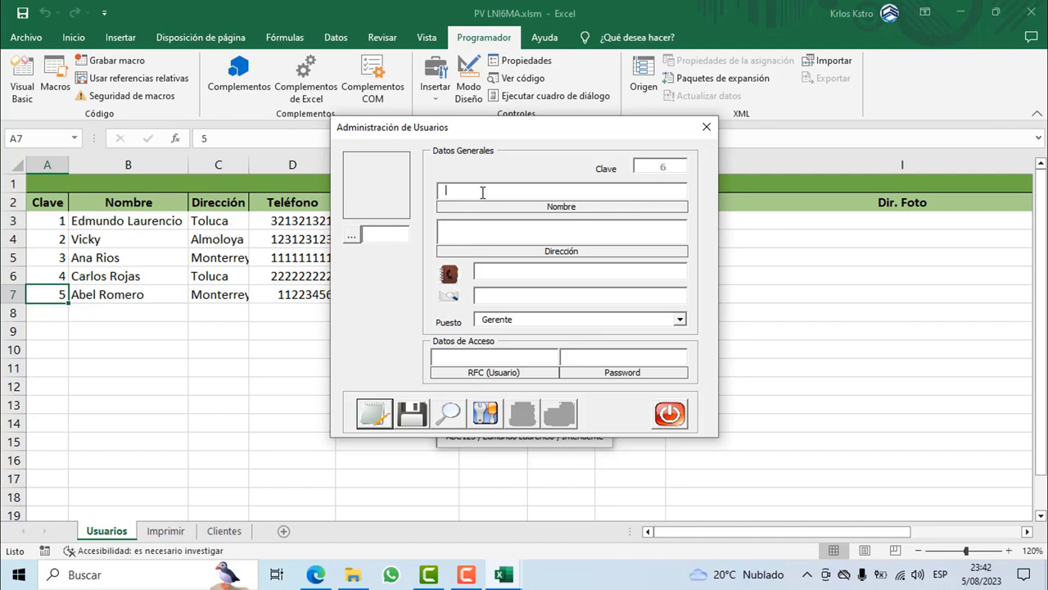
{"action": "type", "text": "T"}
{"action": "type", "text": "oluca"}
{"action": "left_click", "coordinate": [489, 276]}
{"action": "type", "text": "34"}
{"action": "type", "text": "5678"}
{"action": "left_click", "coordinate": [494, 293]}
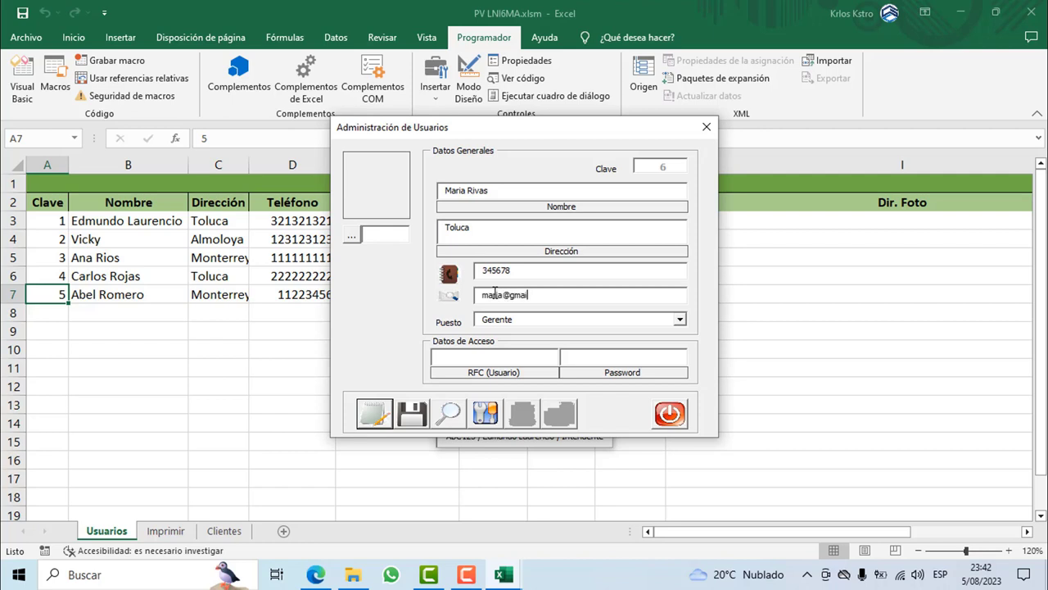
Set Puesto to Almacenista, enter the login ID, attach photo Rosa.jpg and save
{"action": "left_click", "coordinate": [679, 319]}
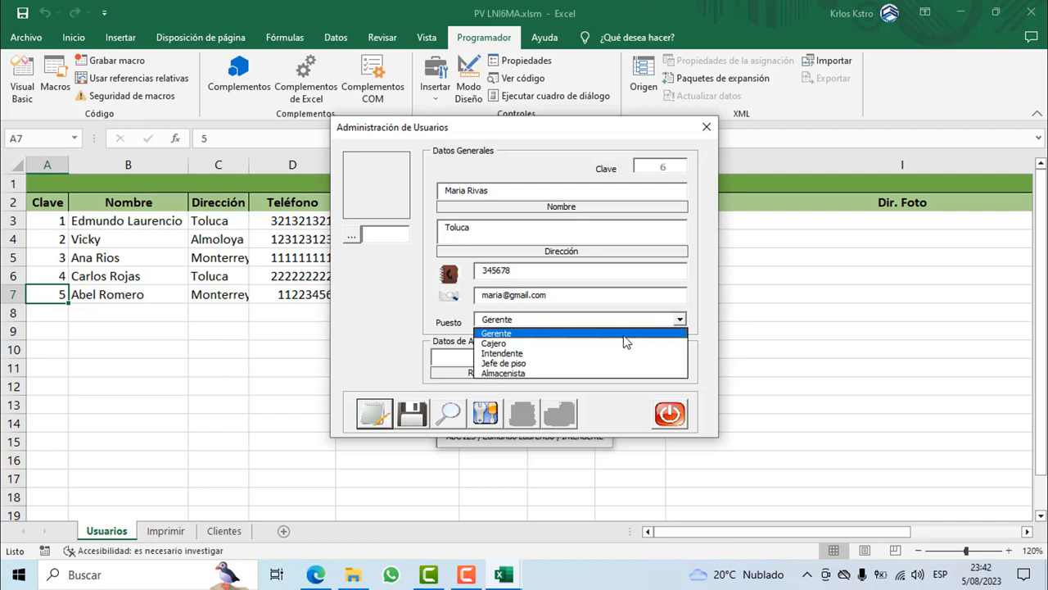
{"action": "left_click", "coordinate": [532, 373]}
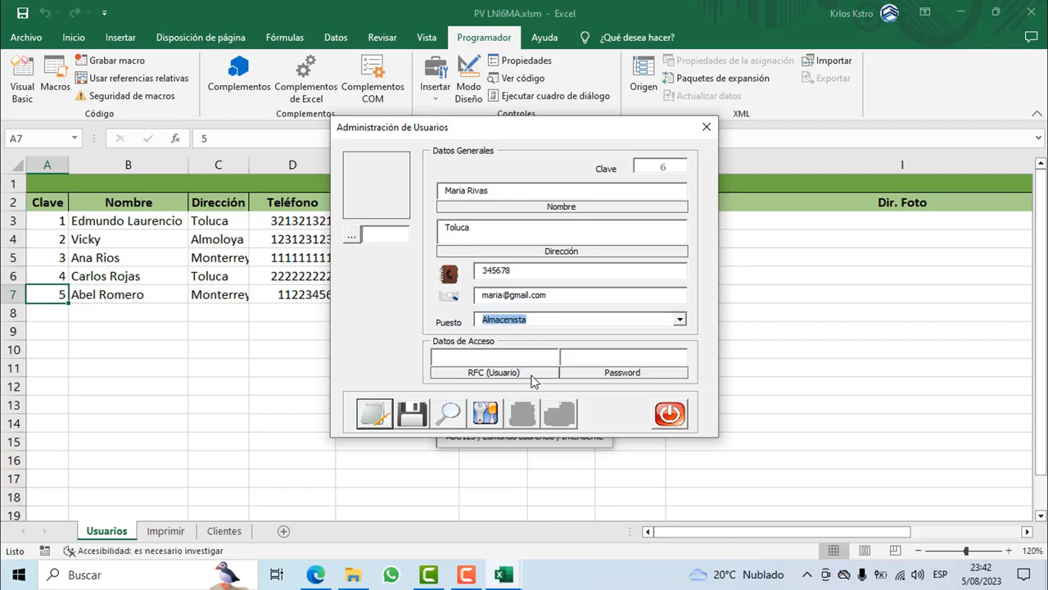
{"action": "left_click", "coordinate": [472, 357]}
{"action": "type", "text": "M"}
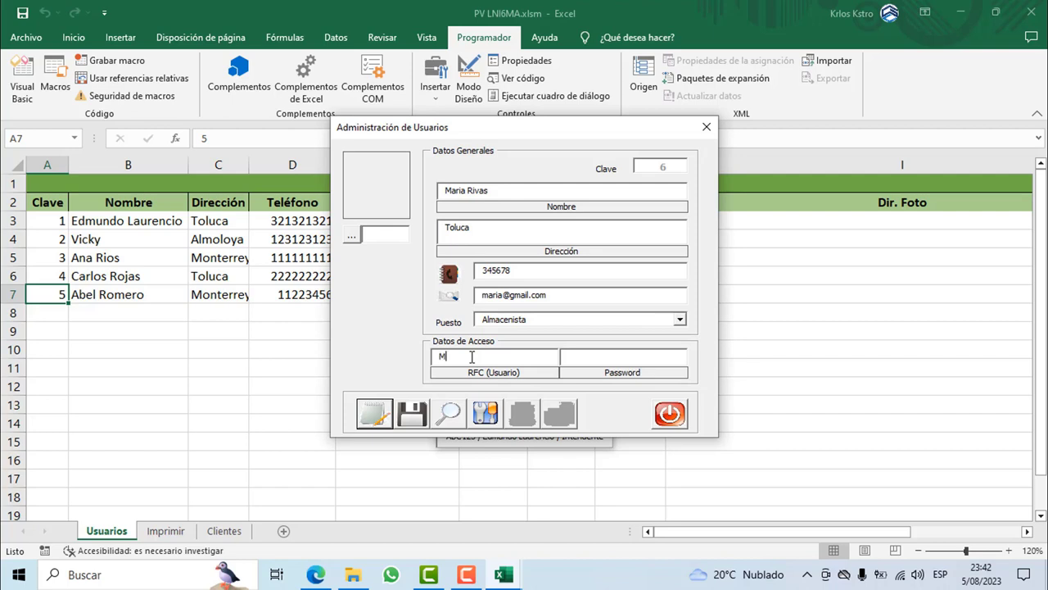
{"action": "type", "text": "MRR"}
{"action": "type", "text": "123"}
{"action": "type", "text": "45"}
{"action": "left_click", "coordinate": [351, 237]}
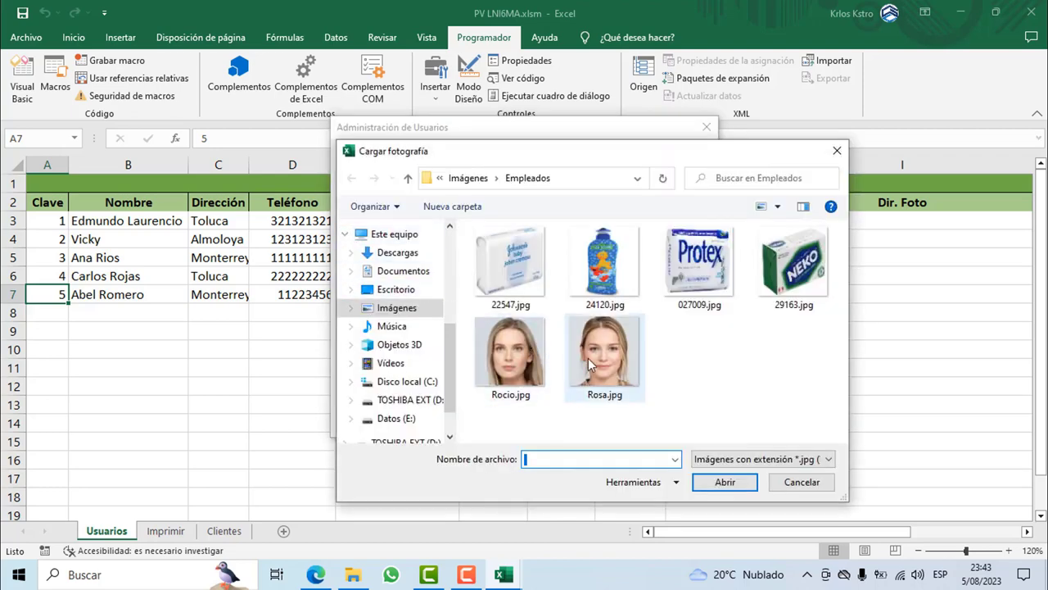
{"action": "double_click", "coordinate": [588, 357]}
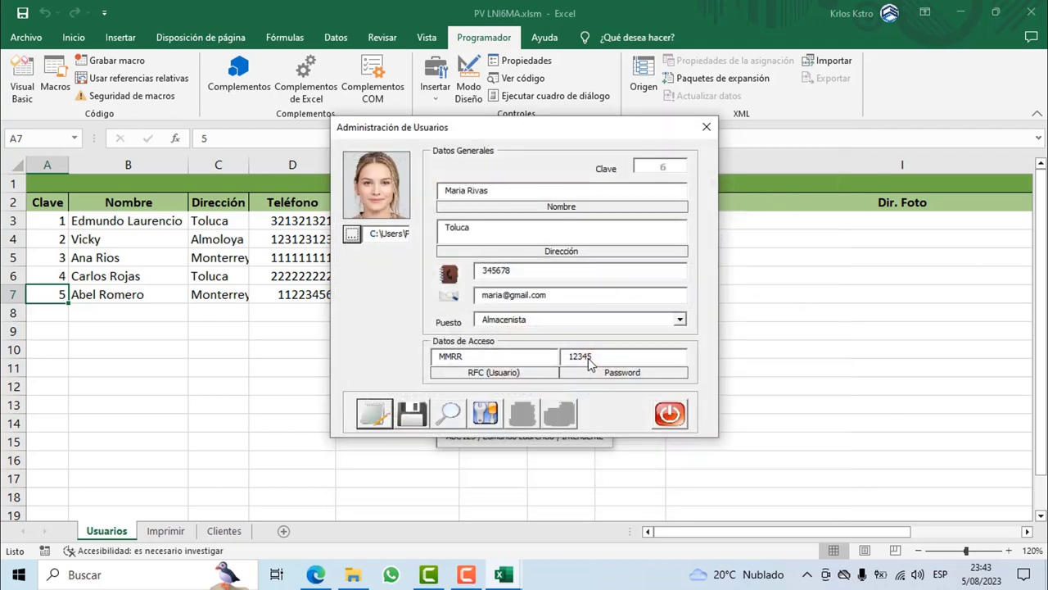
{"action": "left_click", "coordinate": [412, 415]}
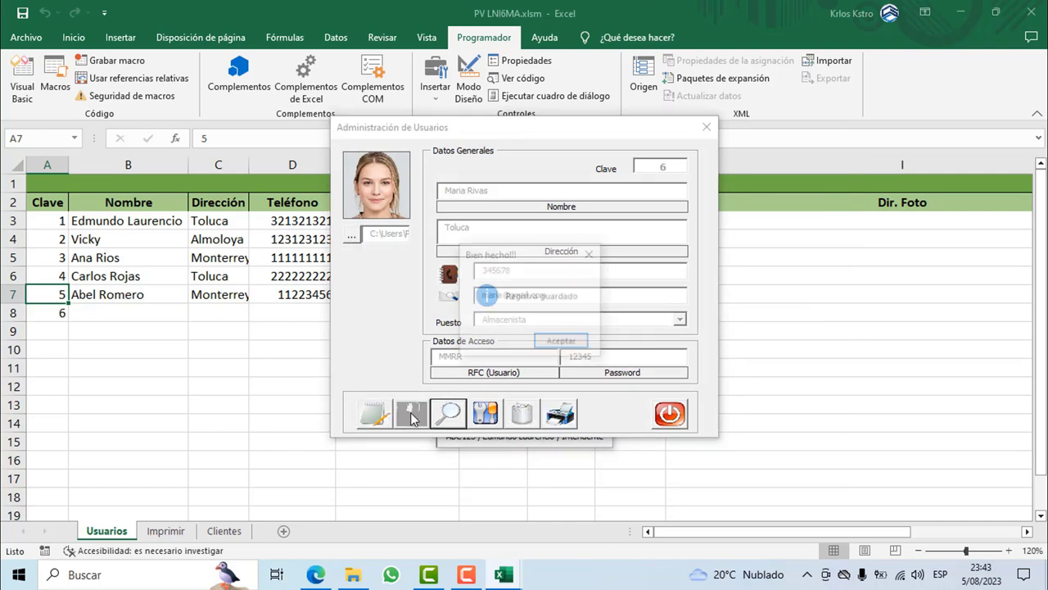
{"action": "left_click", "coordinate": [554, 342]}
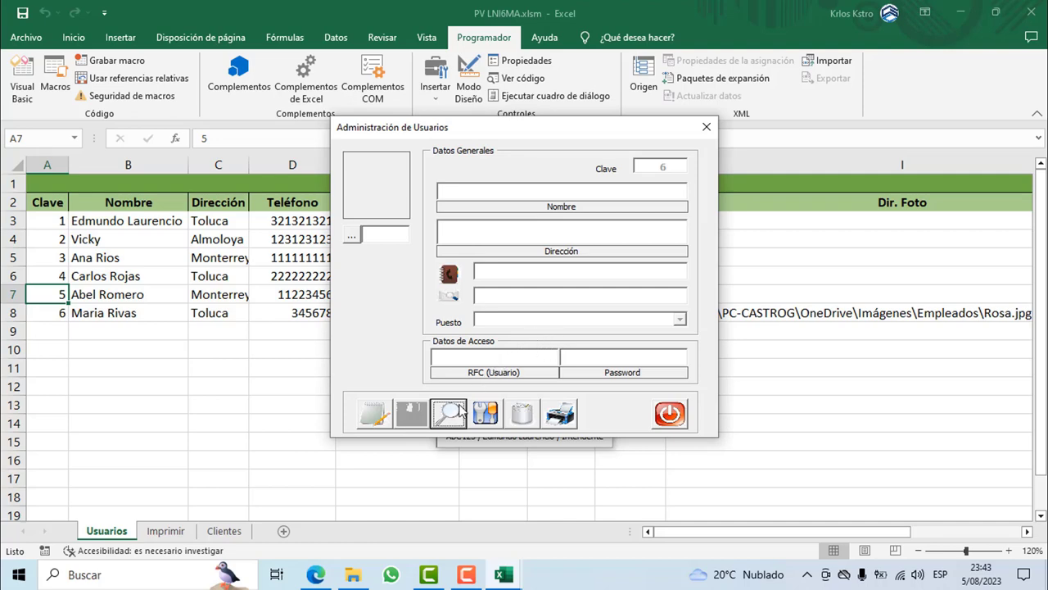
Load user 6 and replace its Dirección with a new address, saving the change
{"action": "left_click", "coordinate": [460, 409]}
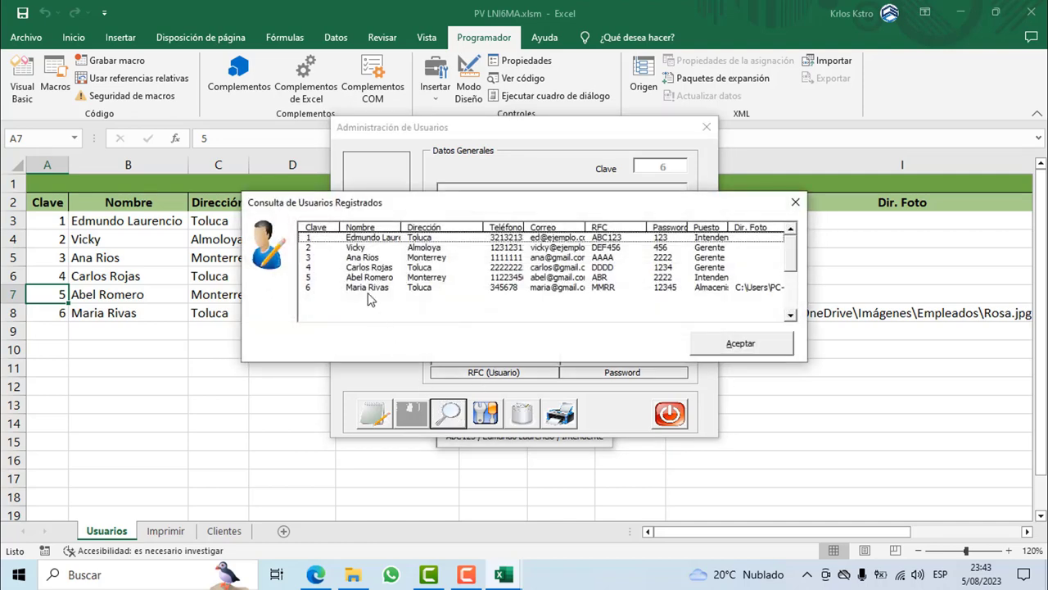
{"action": "left_click", "coordinate": [367, 288]}
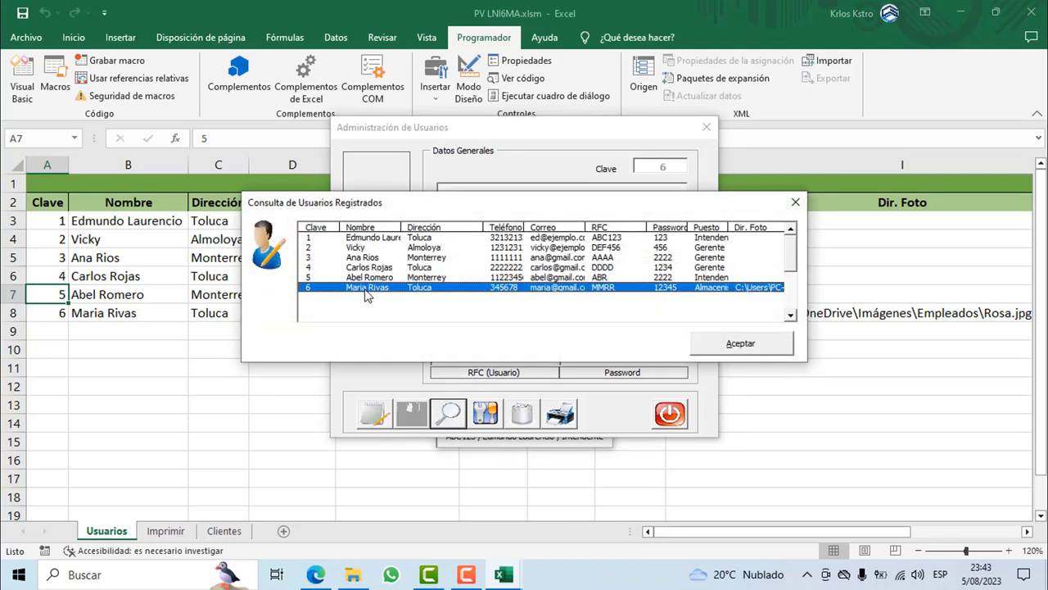
{"action": "left_click", "coordinate": [711, 350]}
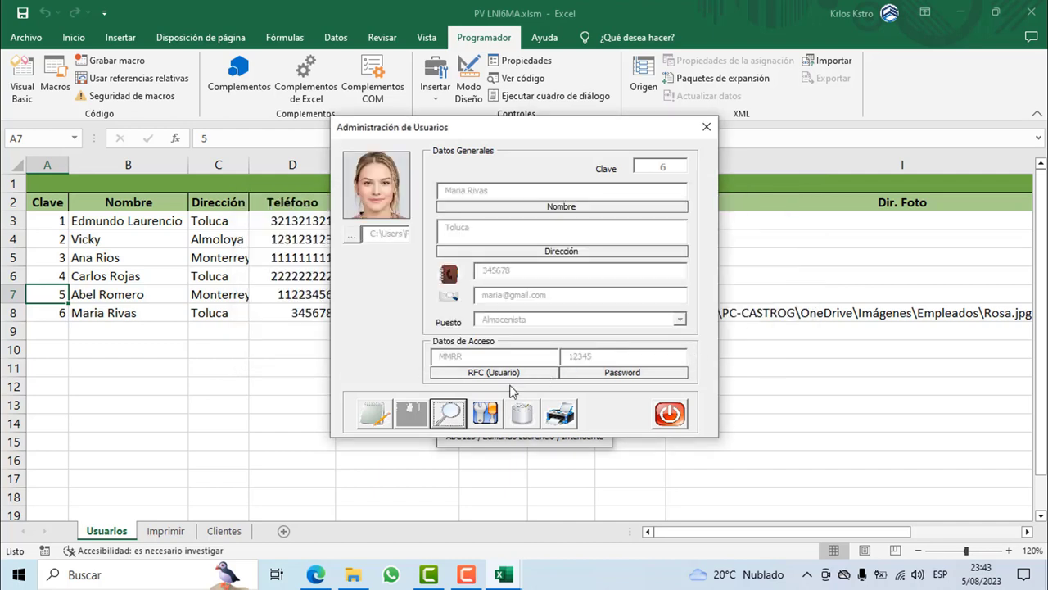
{"action": "left_click", "coordinate": [490, 414]}
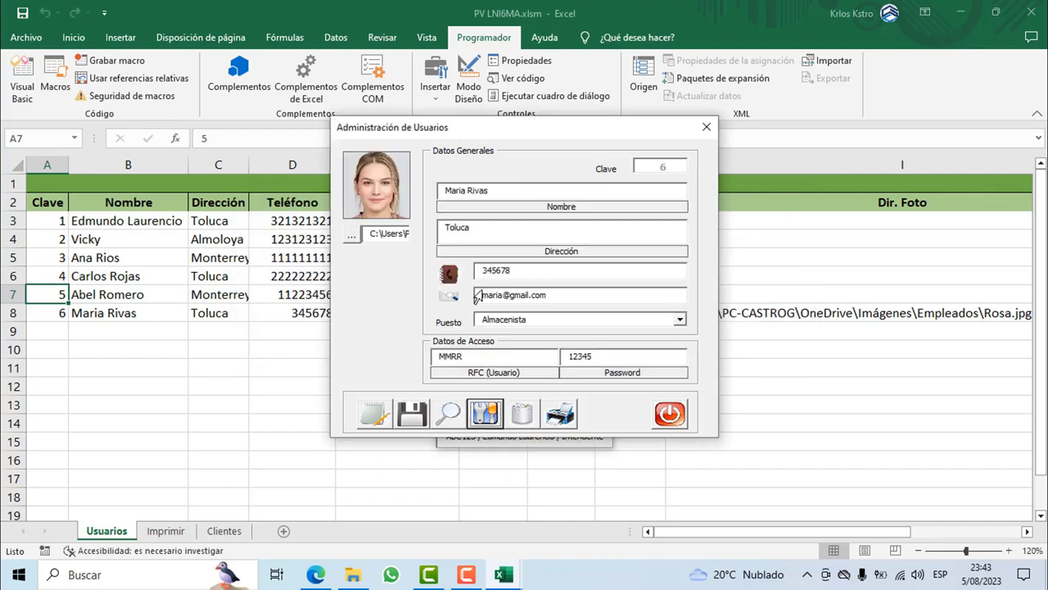
{"action": "left_click_drag", "start_coordinate": [474, 227], "coordinate": [421, 227]}
{"action": "left_click", "coordinate": [413, 414]}
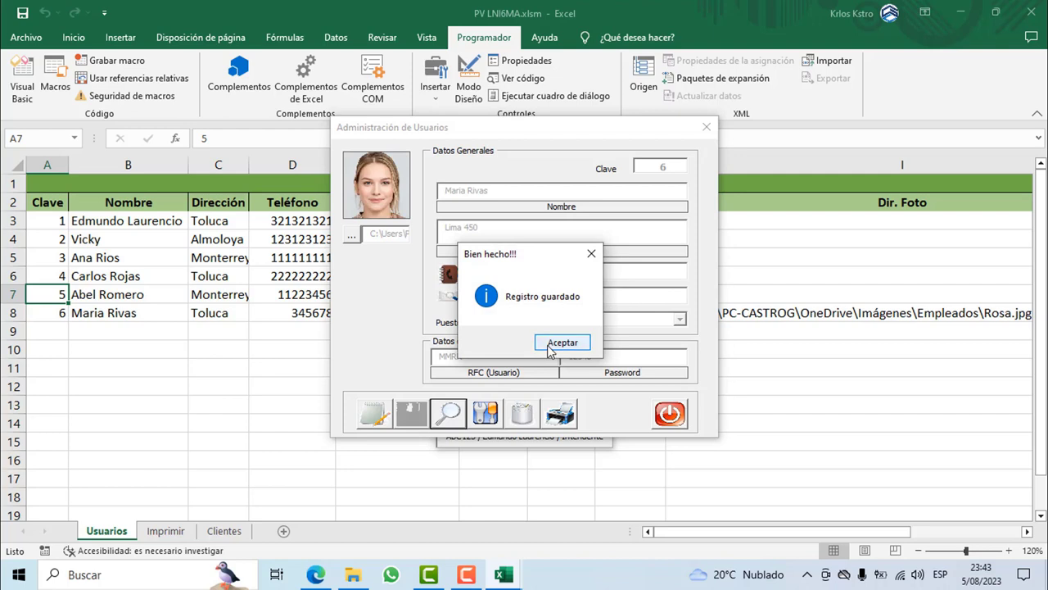
{"action": "left_click", "coordinate": [550, 346]}
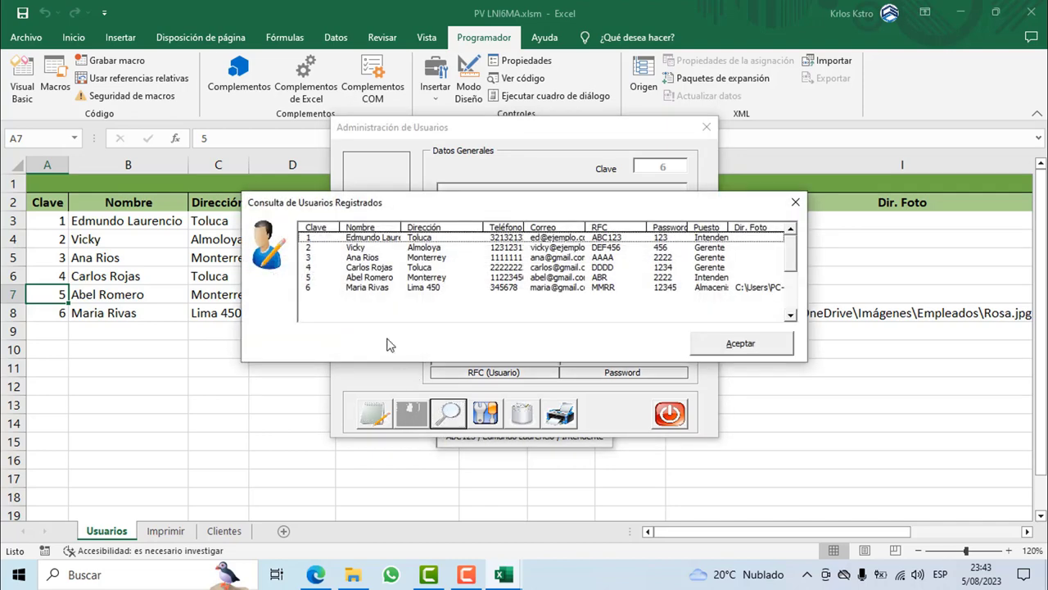
Reload user 6 and delete its record, confirming with Sí
{"action": "left_click", "coordinate": [364, 290]}
{"action": "left_click", "coordinate": [739, 350]}
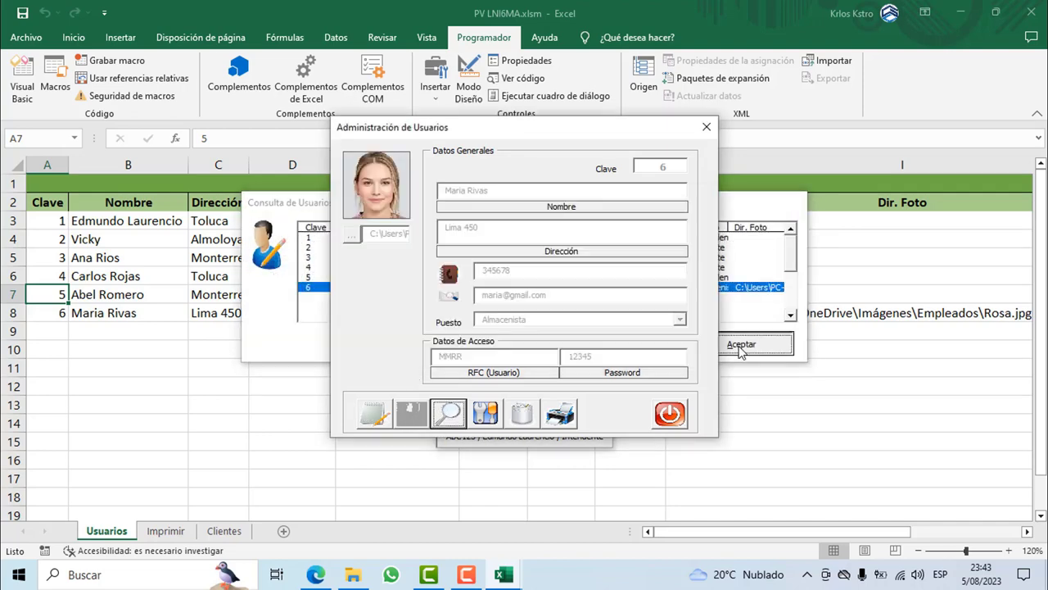
{"action": "left_click", "coordinate": [524, 417]}
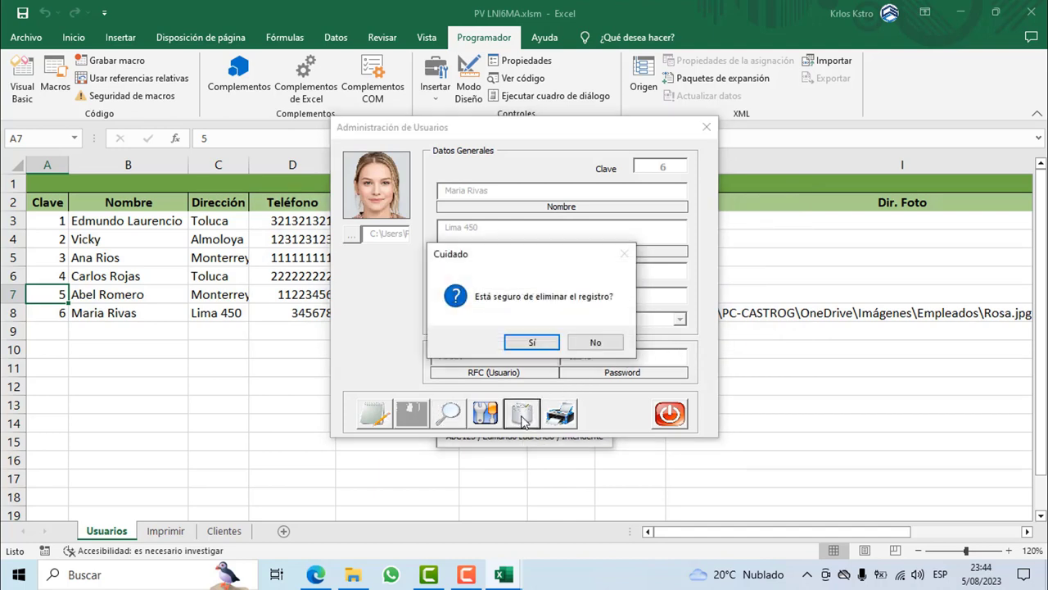
{"action": "left_click", "coordinate": [524, 344]}
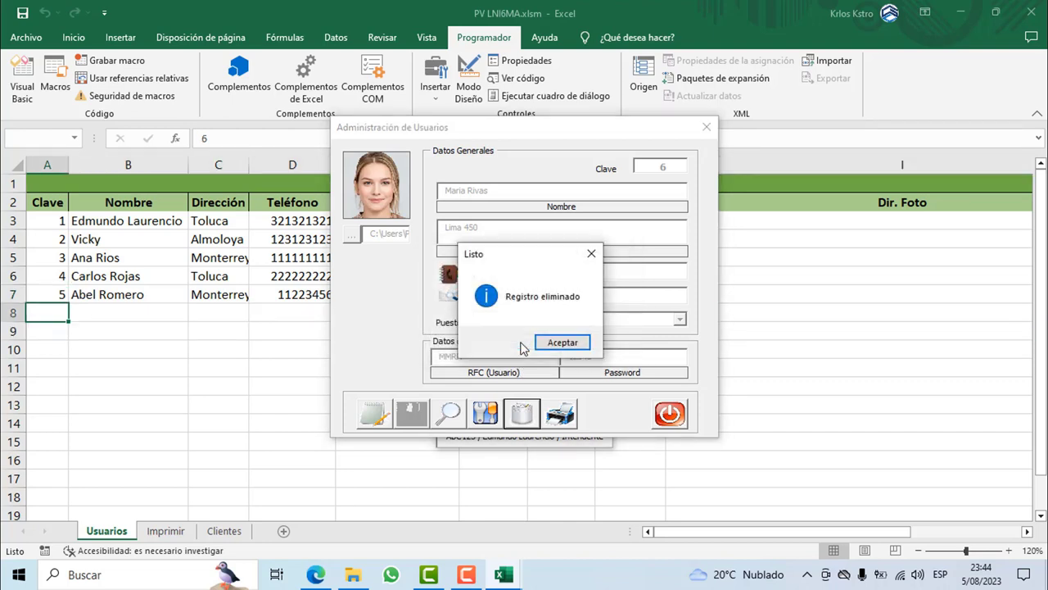
{"action": "left_click", "coordinate": [548, 343]}
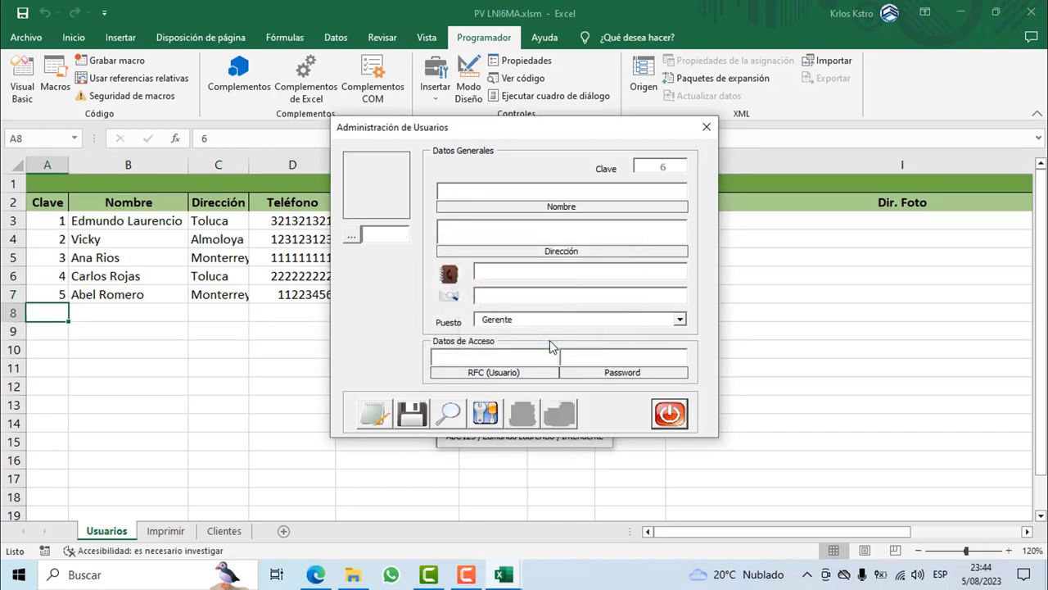
Load user 5, edit the surname in the Nombre field and save the record
{"action": "left_click", "coordinate": [448, 413]}
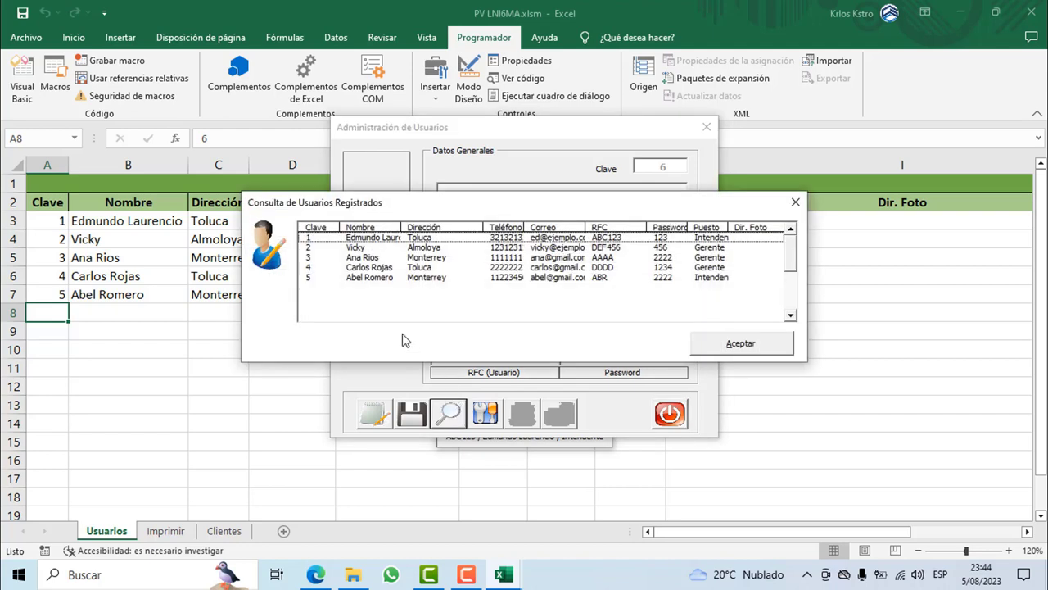
{"action": "left_click", "coordinate": [377, 277]}
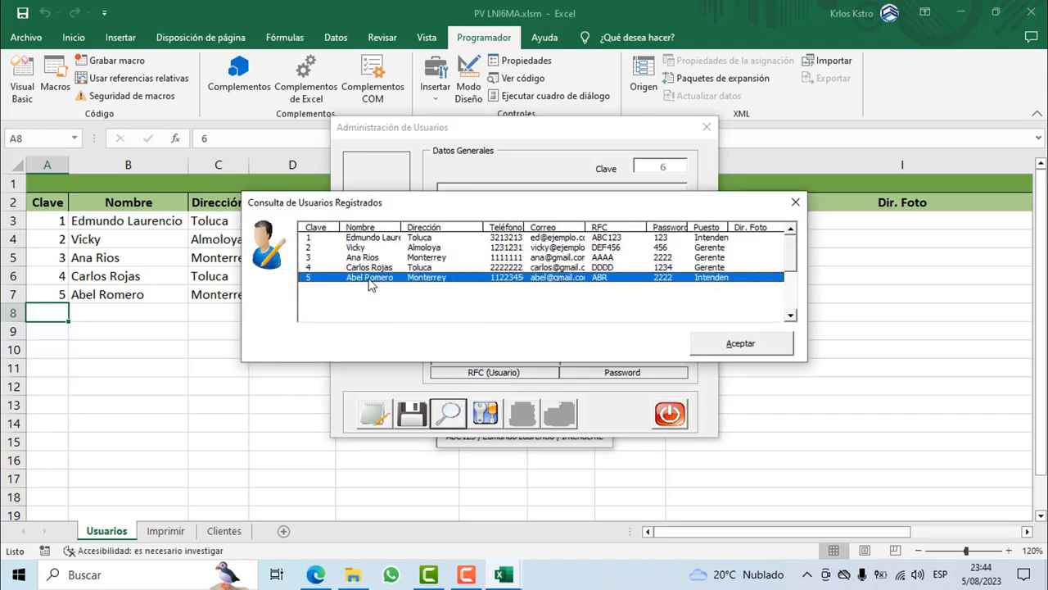
{"action": "left_click", "coordinate": [711, 348]}
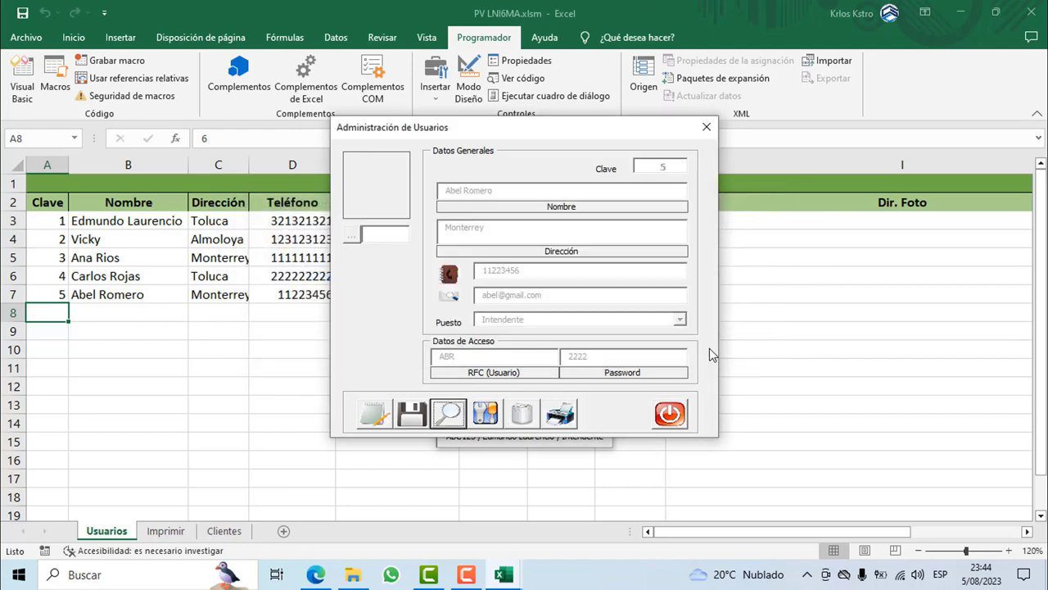
{"action": "left_click", "coordinate": [485, 414]}
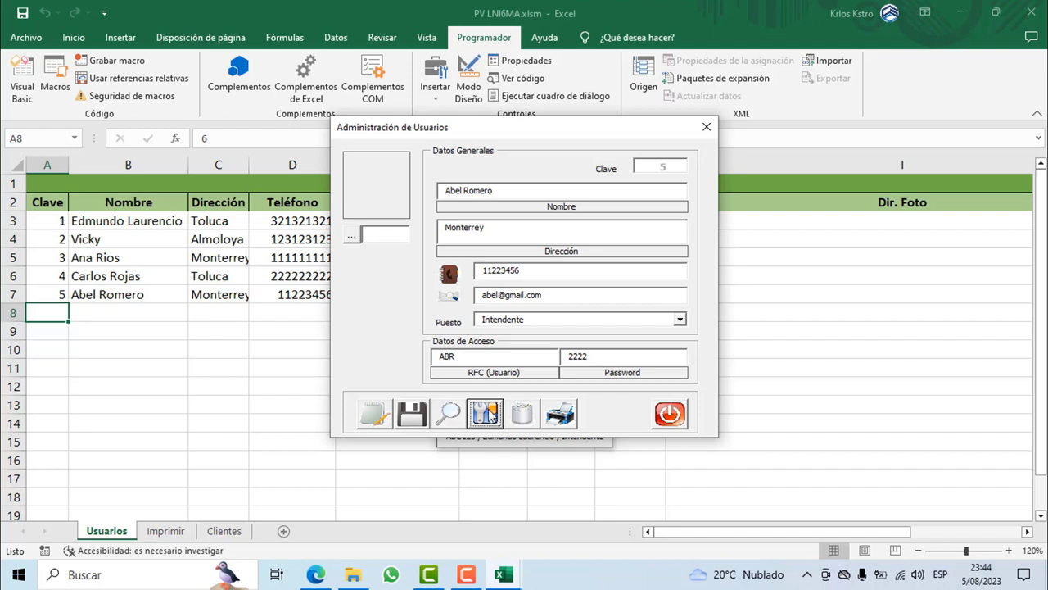
{"action": "left_click", "coordinate": [497, 190]}
{"action": "type", "text": "Poma"}
{"action": "left_click", "coordinate": [410, 418]}
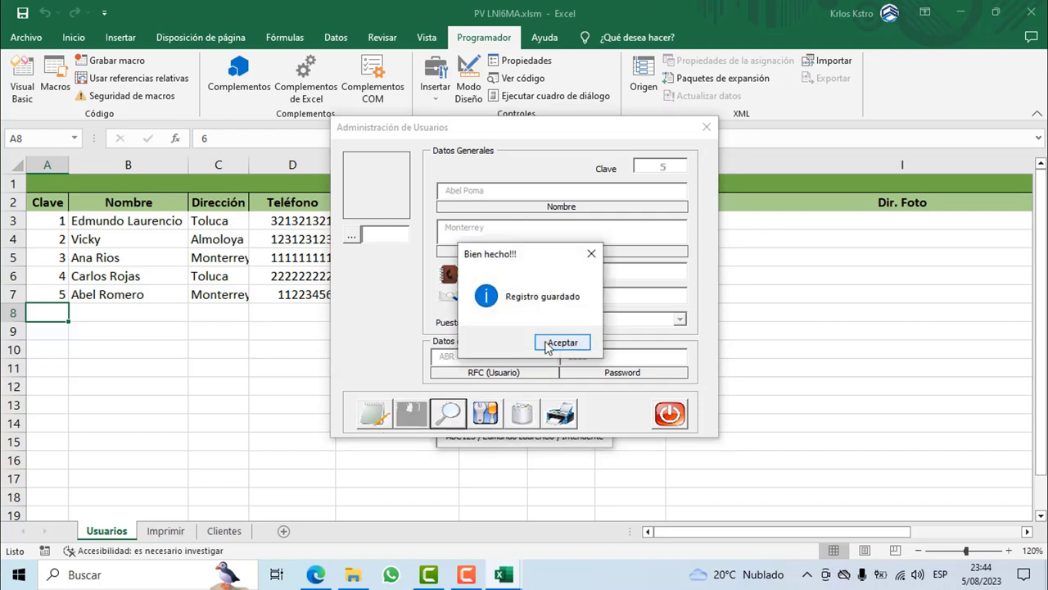
{"action": "left_click", "coordinate": [542, 347]}
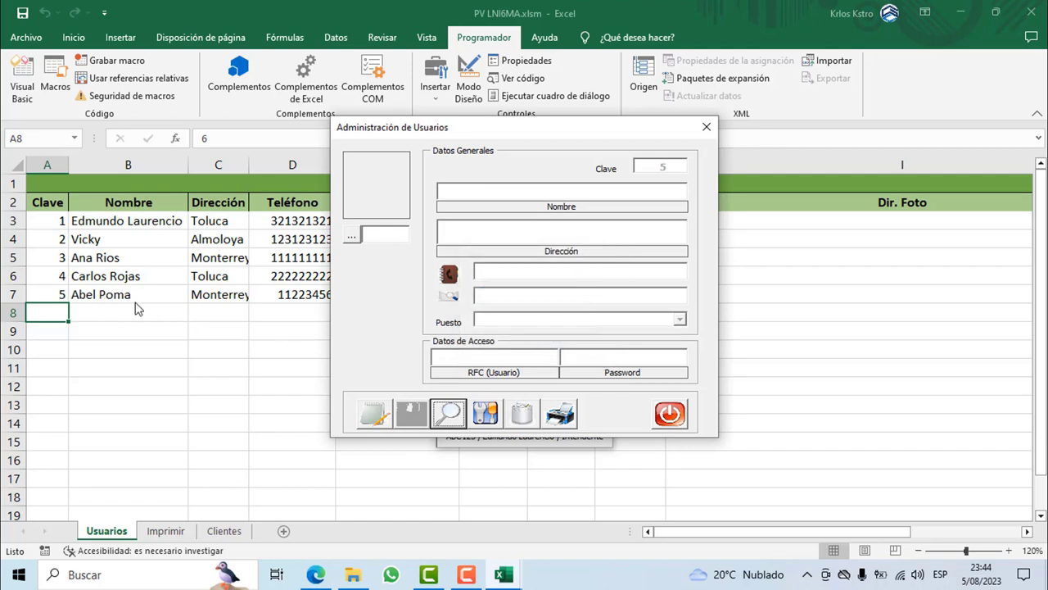
Load the user with Clave 4 and delete its record, confirming with Sí
{"action": "left_click", "coordinate": [449, 413]}
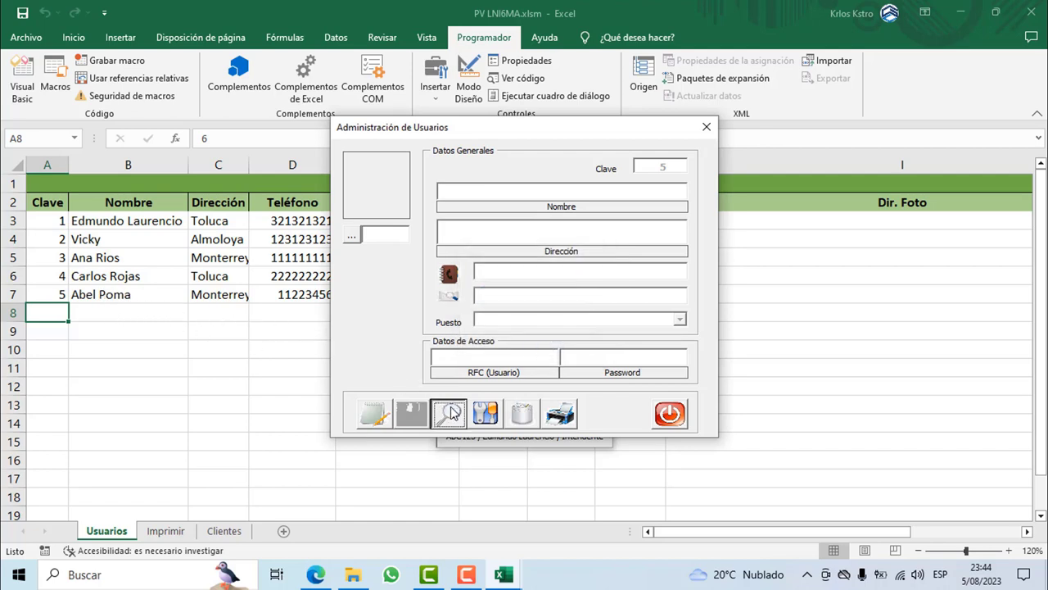
{"action": "left_click", "coordinate": [359, 268]}
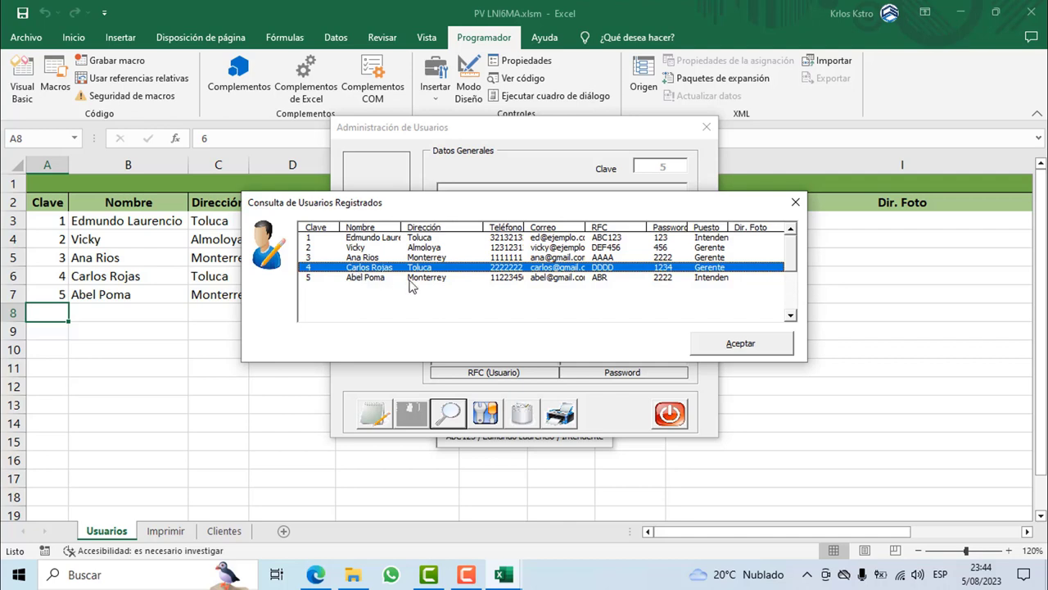
{"action": "left_click", "coordinate": [736, 346]}
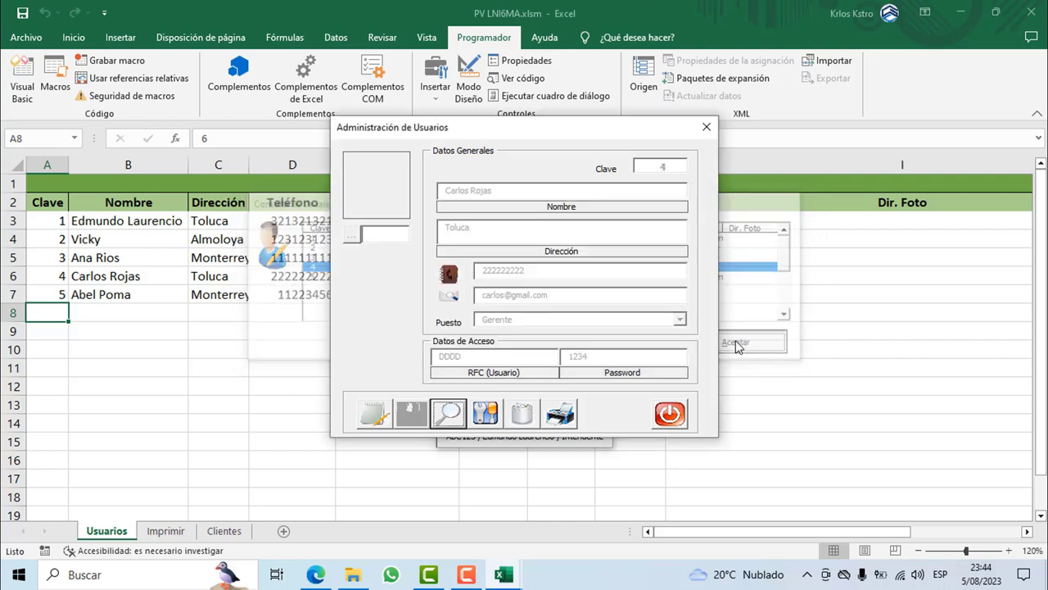
{"action": "left_click", "coordinate": [522, 412]}
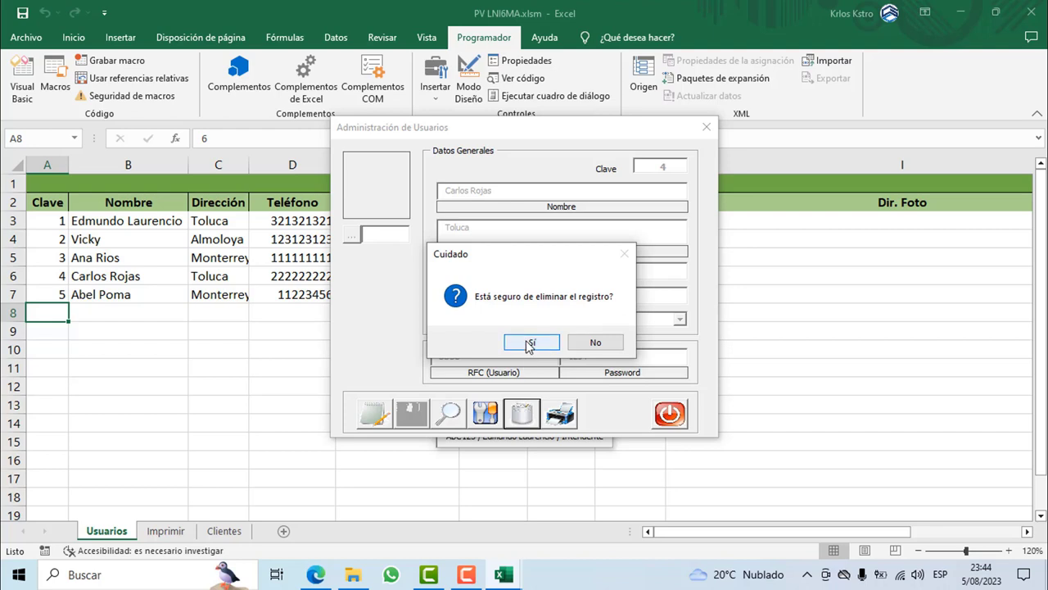
{"action": "left_click", "coordinate": [529, 343]}
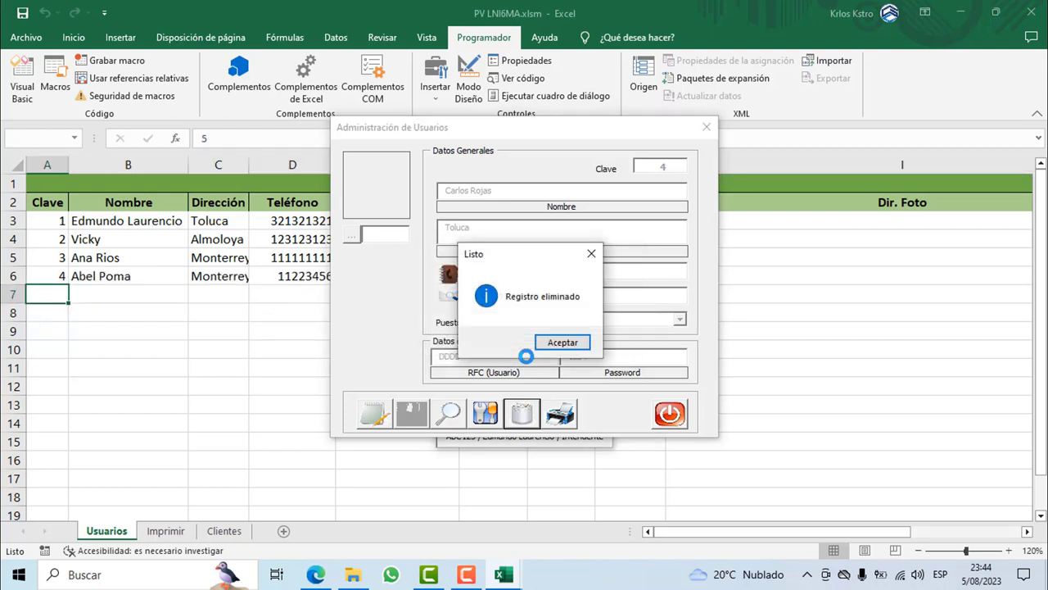
{"action": "left_click", "coordinate": [554, 353]}
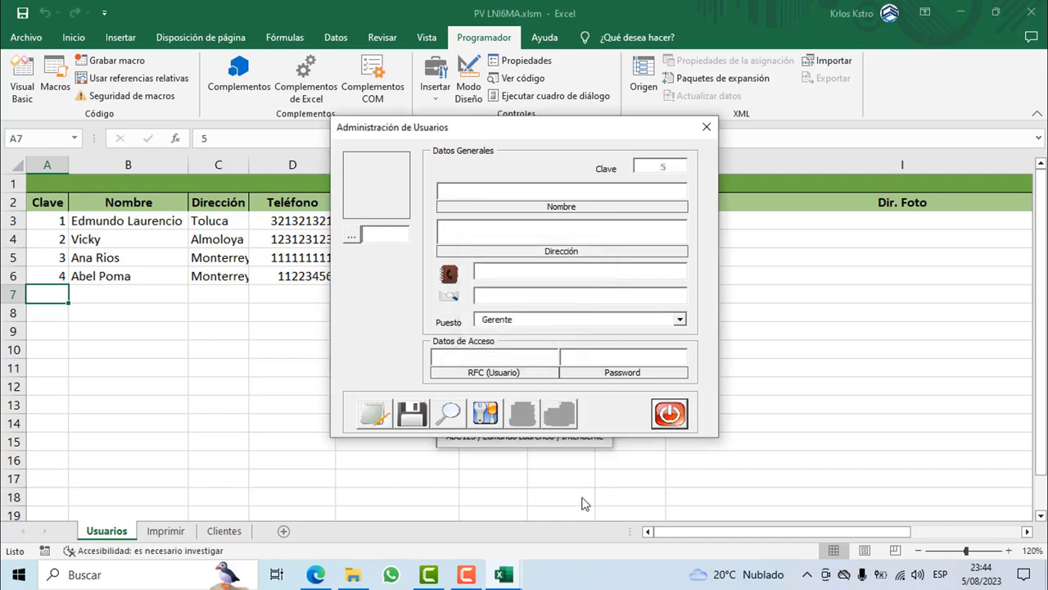
{"action": "left_click", "coordinate": [468, 574]}
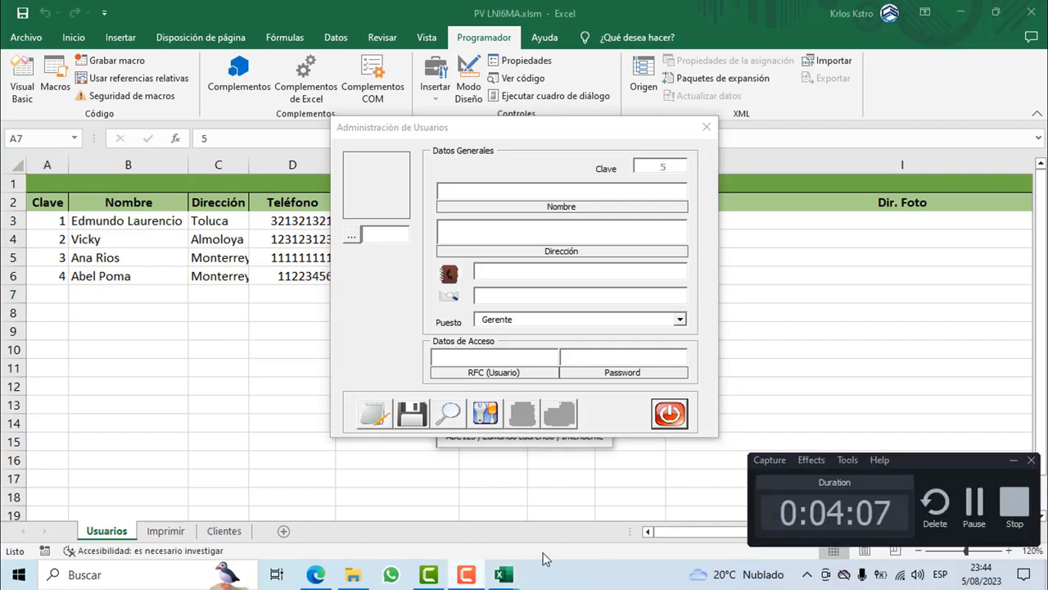